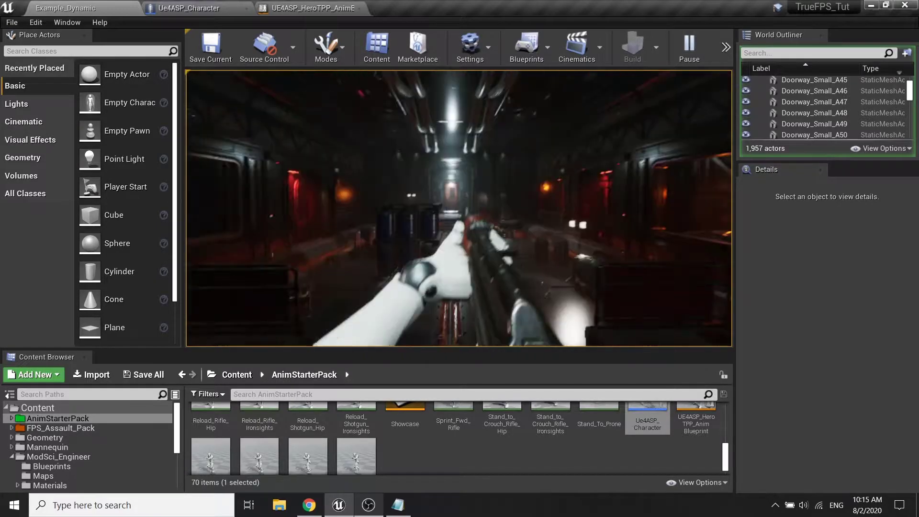
# Stop the Play In Editor session and return to the level editor
pyautogui.press('Escape')
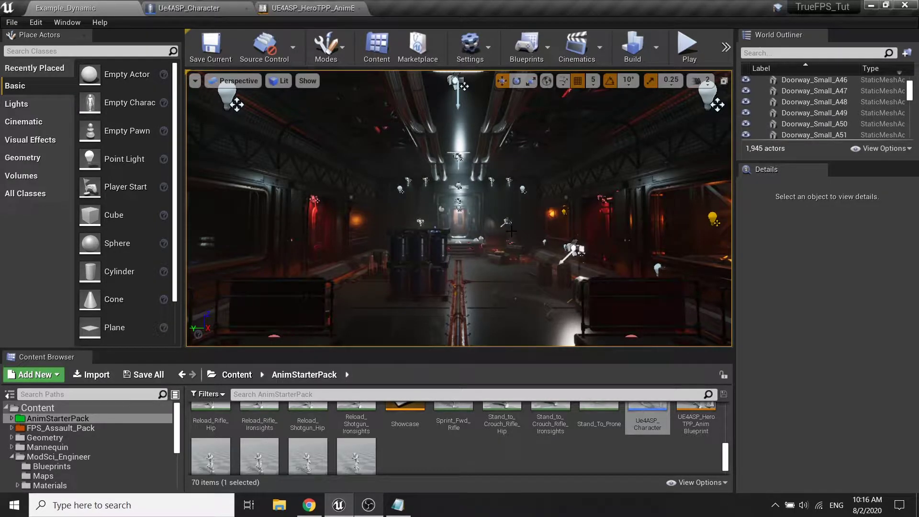
# In the hero animation blueprint, shift FABRIK and Output Pose right to make room
pyautogui.click(316, 8)
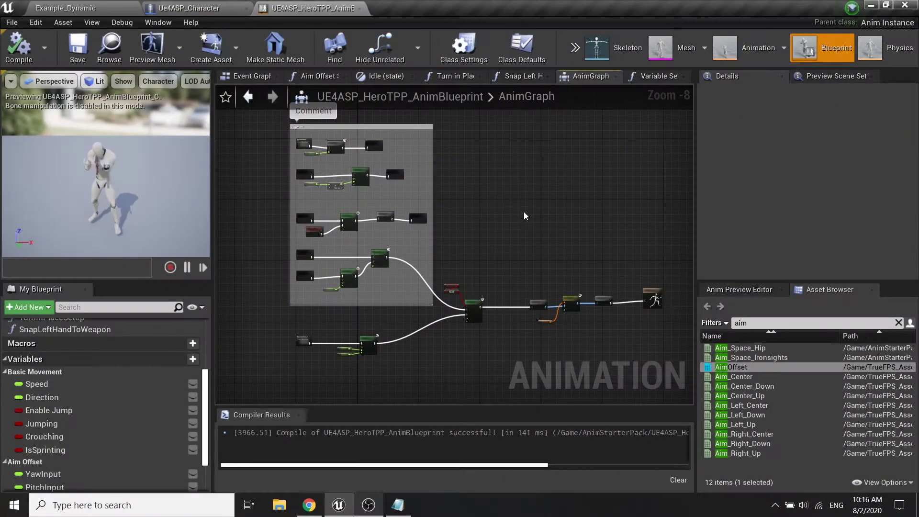
pyautogui.moveTo(567, 222); pyautogui.dragTo(560, 248, button='right')
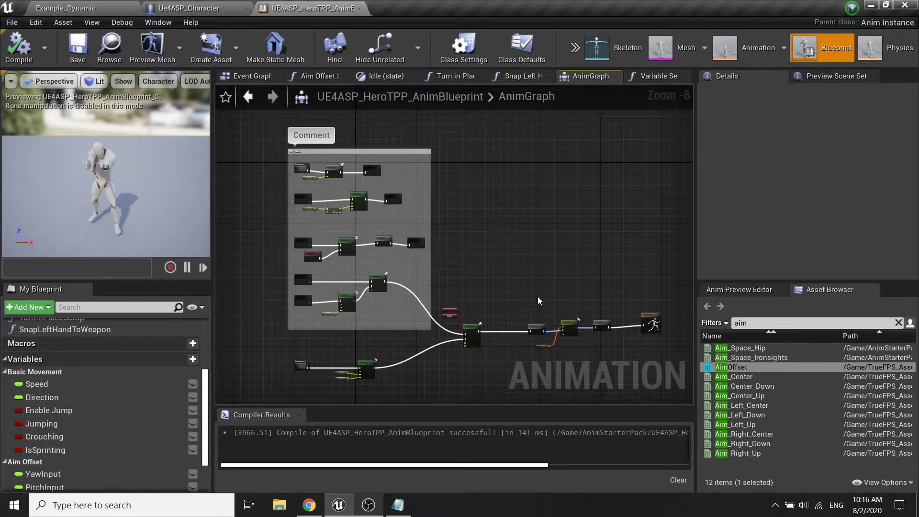
pyautogui.scroll(2, 486, 279)
pyautogui.scroll(2, 452, 243)
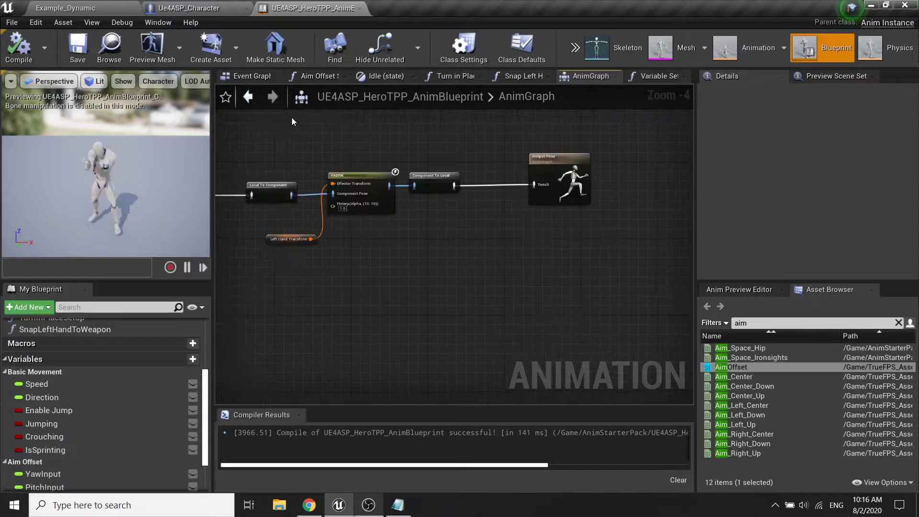
pyautogui.moveTo(300, 121); pyautogui.dragTo(565, 305)
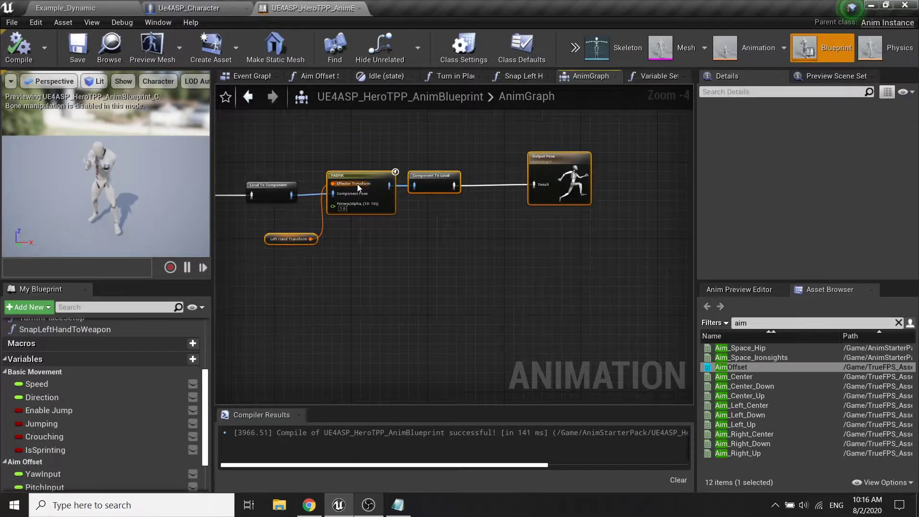
pyautogui.moveTo(359, 189); pyautogui.dragTo(543, 196)
pyautogui.moveTo(358, 180); pyautogui.dragTo(608, 185)
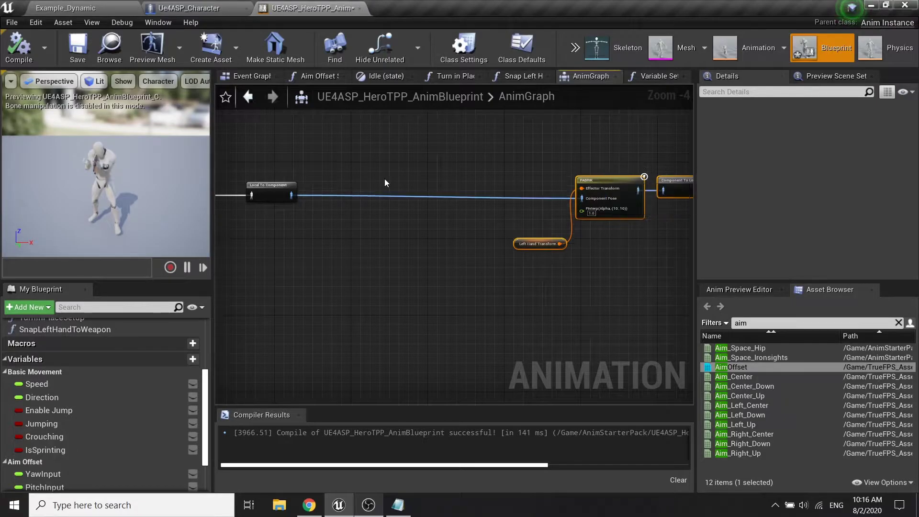
pyautogui.moveTo(612, 187)
pyautogui.mouseDown(button='right')
pyautogui.moveTo(402, 204)
pyautogui.moveTo(446, 206)
pyautogui.mouseUp(button='right')
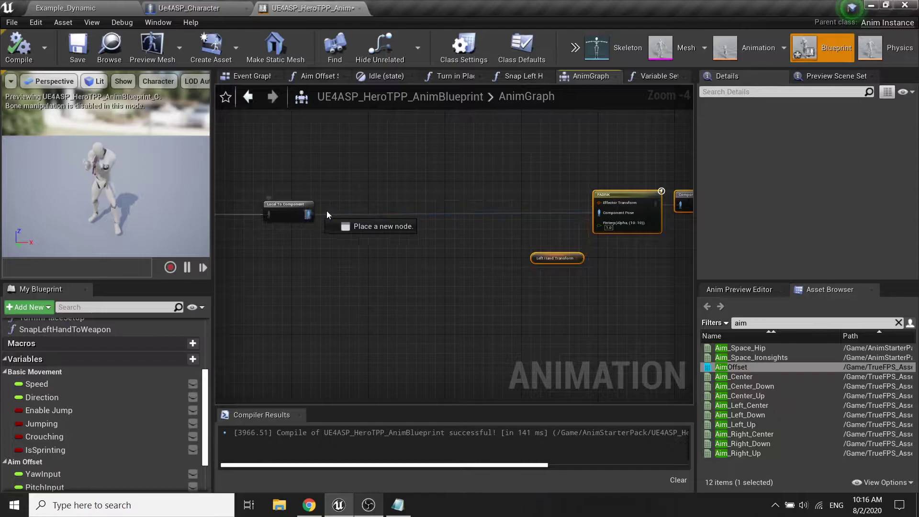
# Add a Two Bone IK node from Local To Component and wire it into FABRIK's Component Pose
pyautogui.moveTo(307, 214); pyautogui.dragTo(386, 211)
pyautogui.write('te')
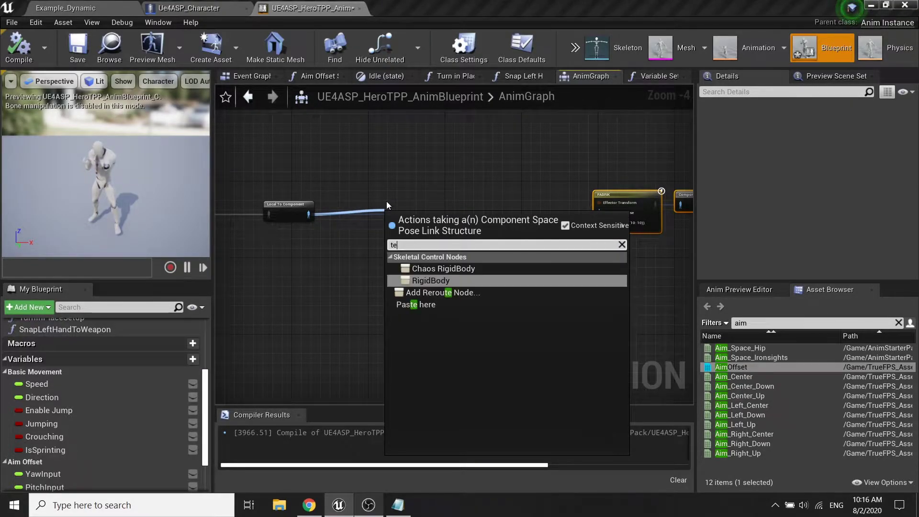
pyautogui.write('two')
pyautogui.press('Return')
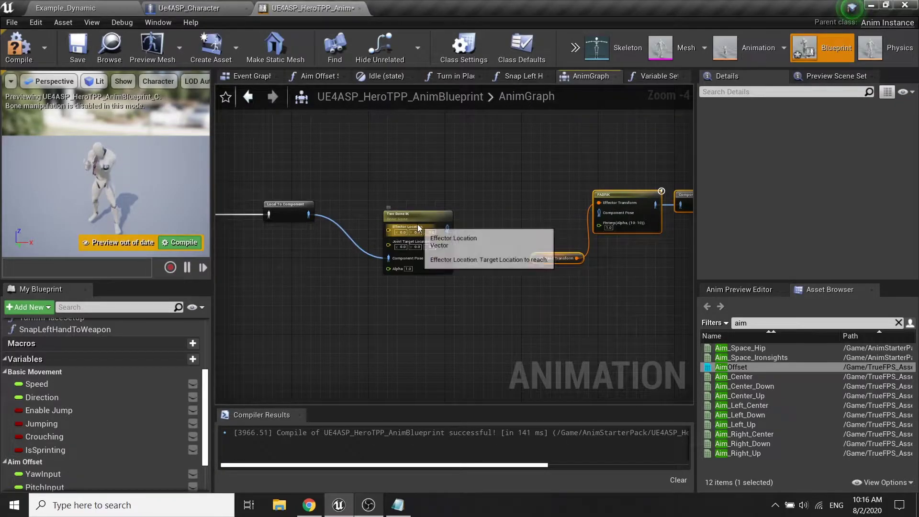
pyautogui.moveTo(448, 210); pyautogui.dragTo(621, 212)
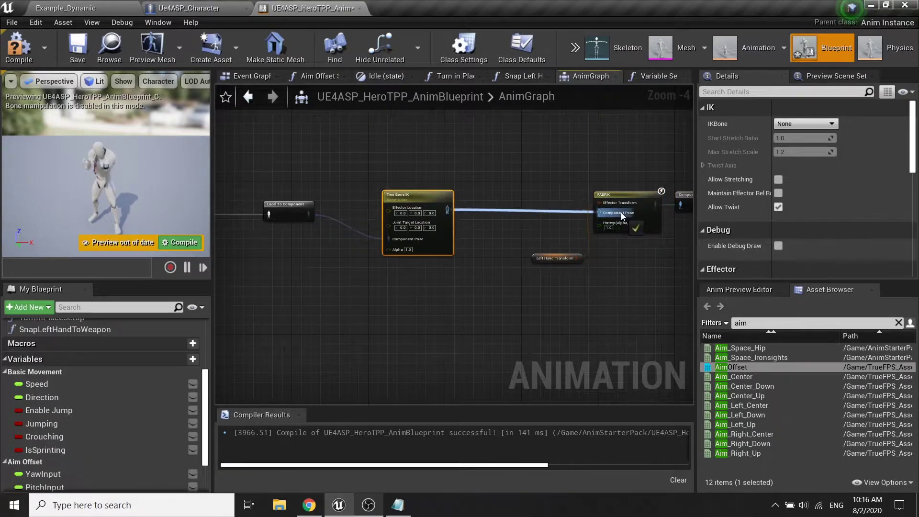
pyautogui.moveTo(456, 199); pyautogui.dragTo(455, 208)
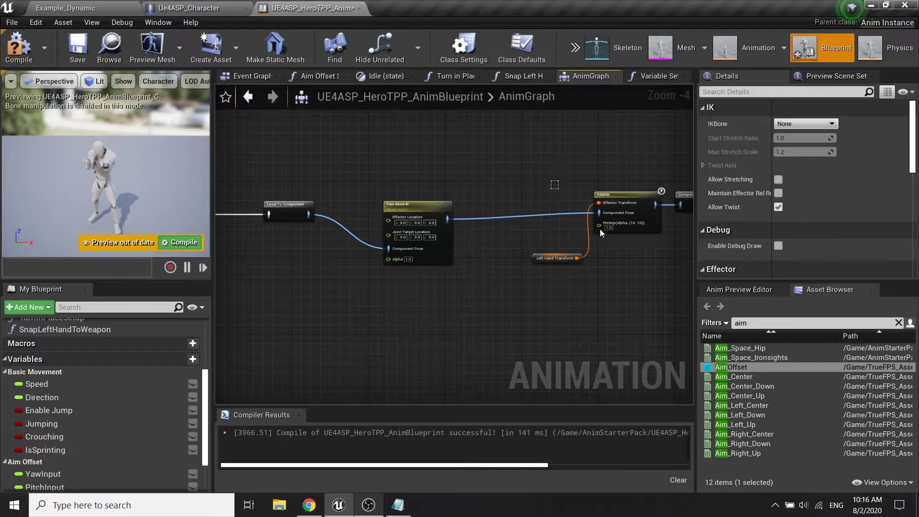
pyautogui.click(603, 289)
pyautogui.click(422, 204)
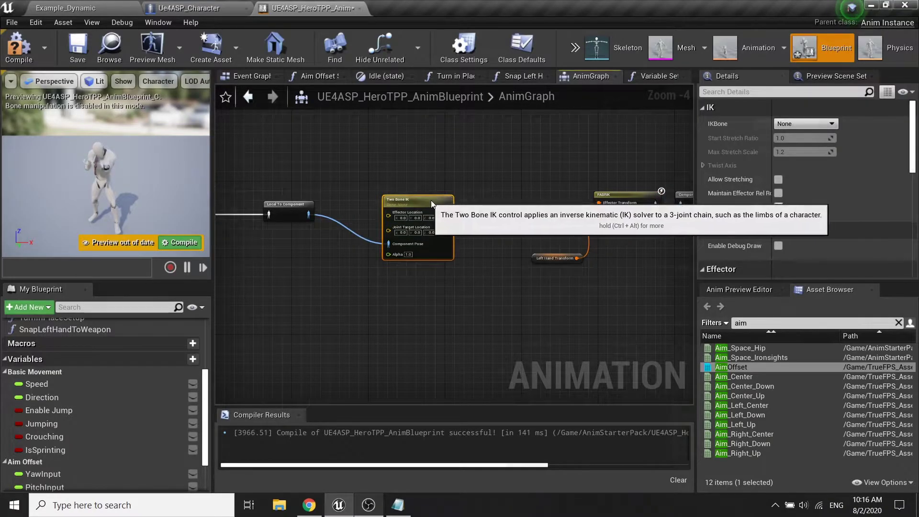
pyautogui.scroll(2, 411, 200)
# Select the Two Bone IK node and set its IK bone to hand_r
pyautogui.click(507, 326)
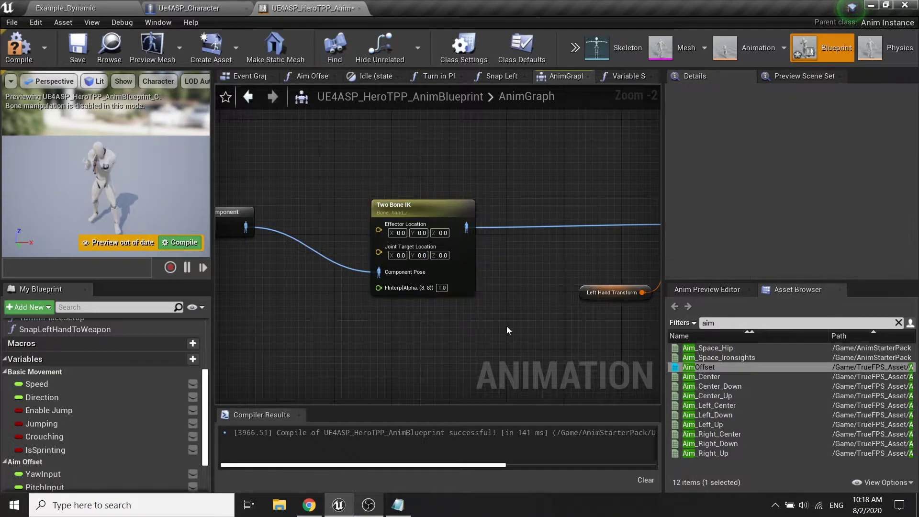
pyautogui.moveTo(323, 169)
pyautogui.mouseDown()
pyautogui.moveTo(505, 343)
pyautogui.moveTo(484, 298)
pyautogui.mouseUp()
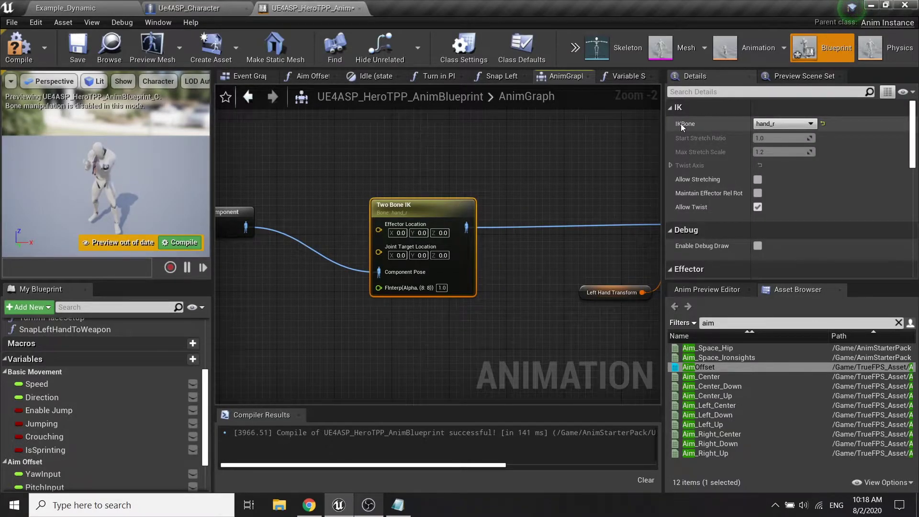
pyautogui.click(774, 126)
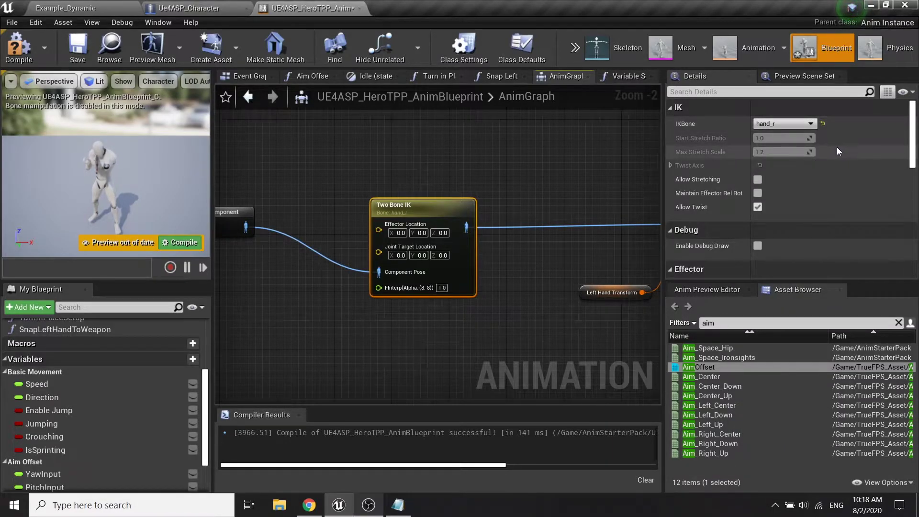
pyautogui.scroll(-1, 836, 147)
pyautogui.scroll(-1, 836, 147)
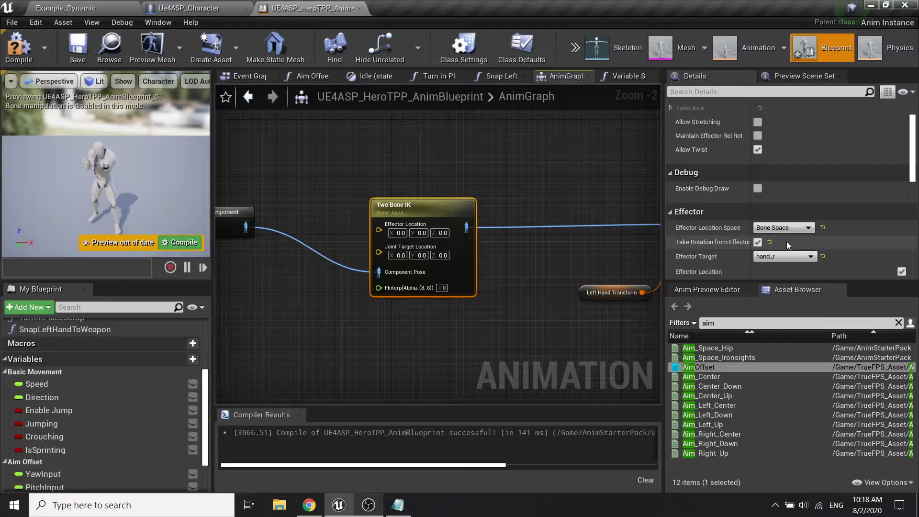
pyautogui.scroll(-2, 786, 241)
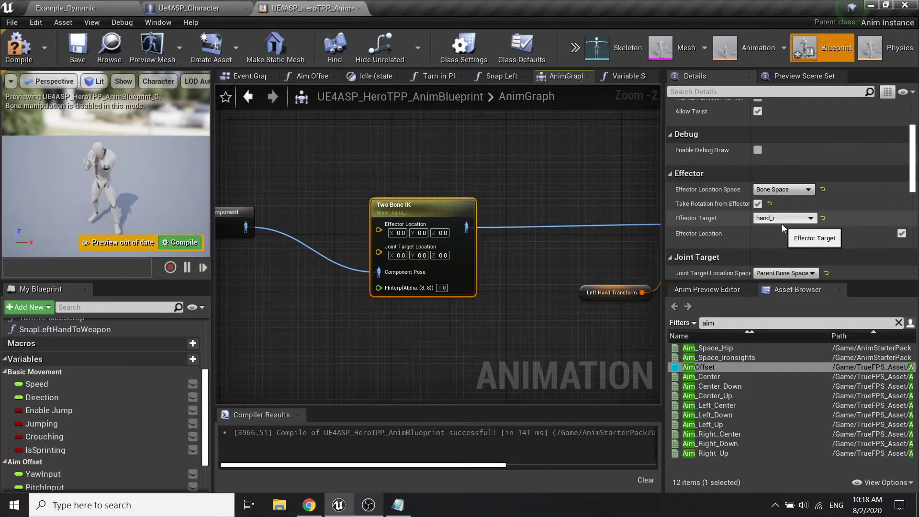
pyautogui.scroll(-1, 782, 225)
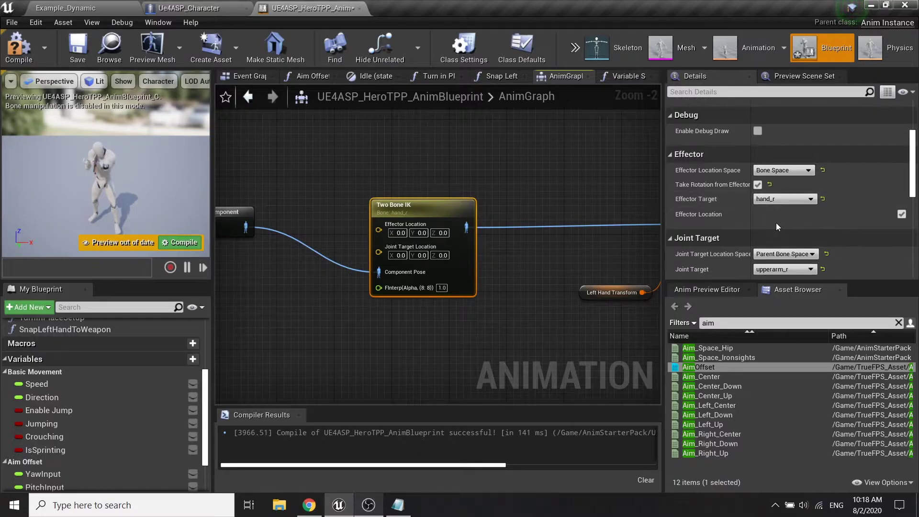
pyautogui.scroll(-1, 744, 245)
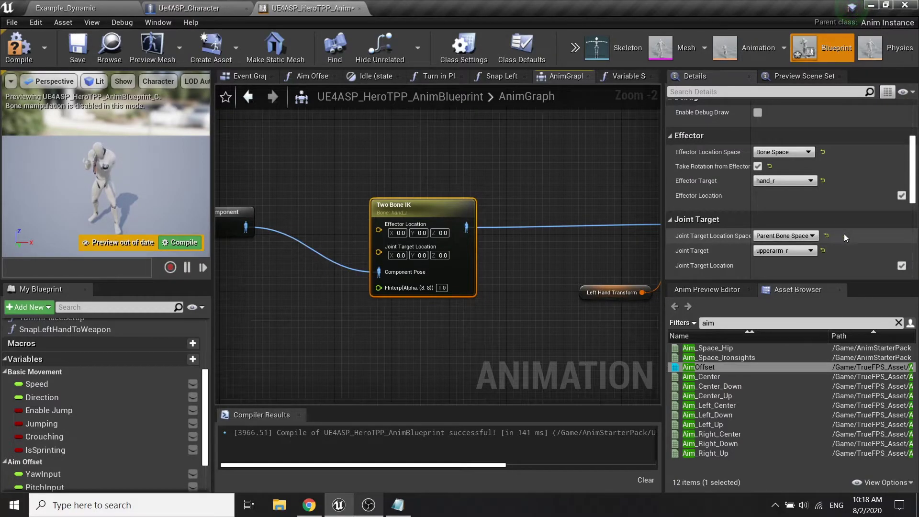
pyautogui.scroll(-1, 844, 238)
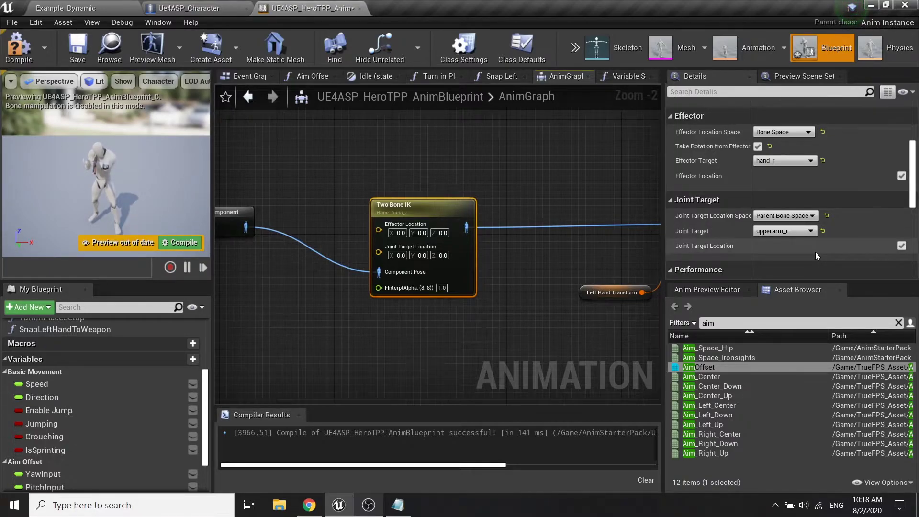
pyautogui.scroll(-2, 815, 253)
pyautogui.scroll(-2, 815, 253)
pyautogui.scroll(-2, 815, 252)
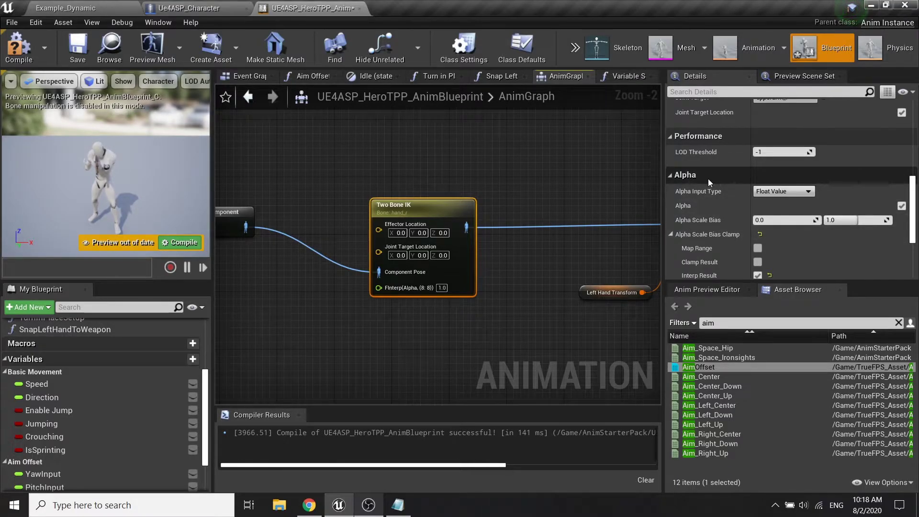
pyautogui.scroll(-2, 710, 183)
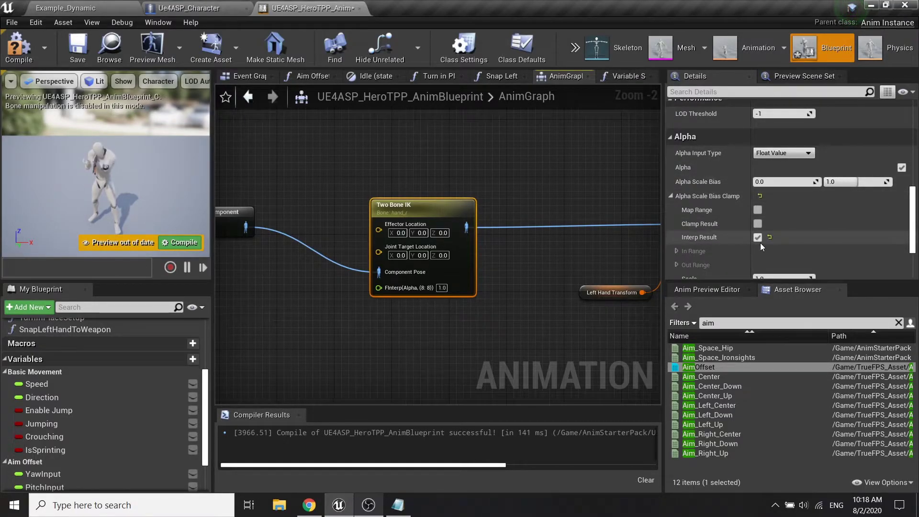
pyautogui.scroll(-2, 796, 240)
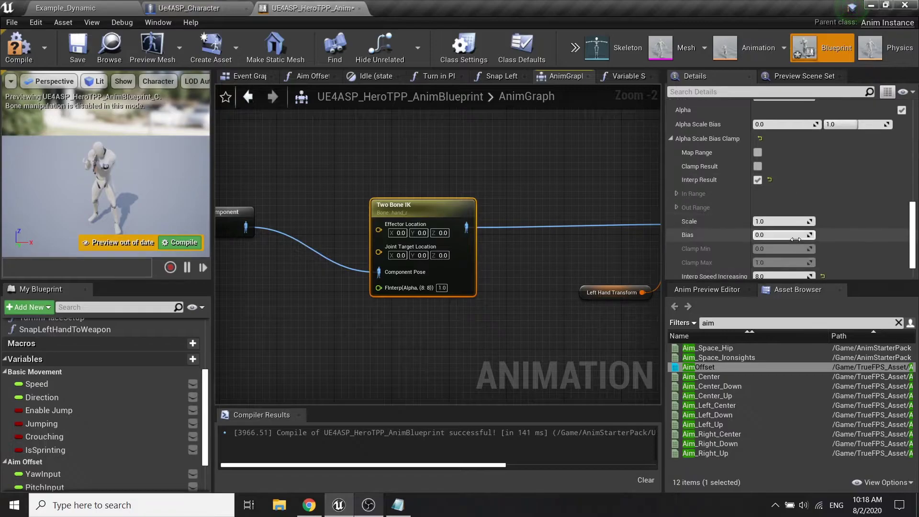
pyautogui.scroll(-2, 782, 246)
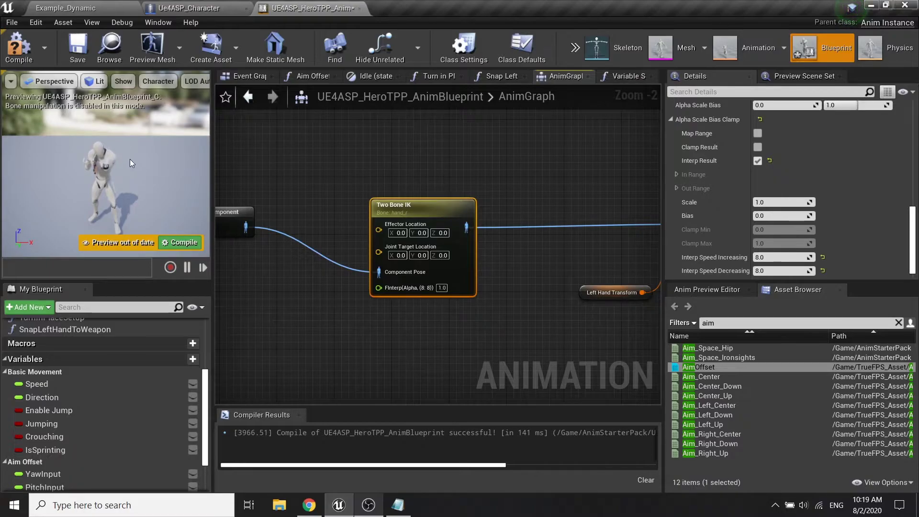
# Enlarge the preview viewport and frame the character holding the rifle
pyautogui.moveTo(130, 163); pyautogui.dragTo(130, 163)
pyautogui.moveTo(213, 168); pyautogui.dragTo(331, 167)
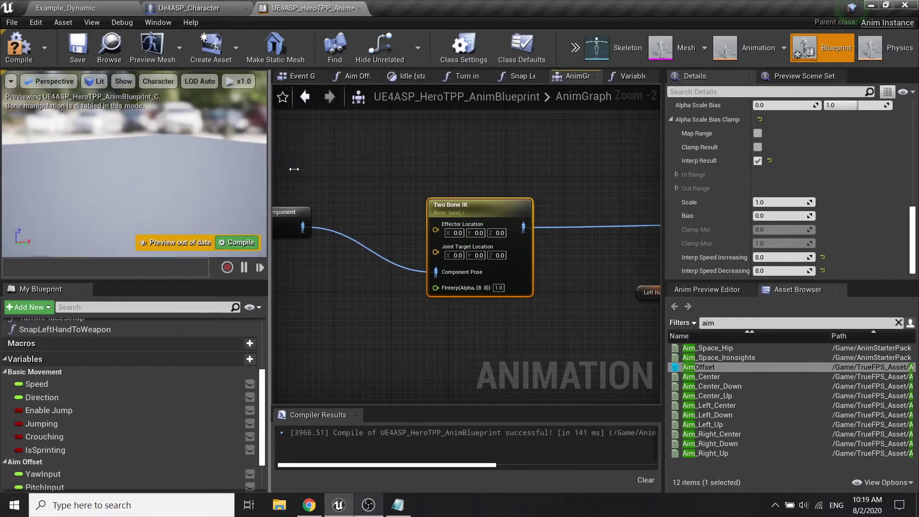
pyautogui.moveTo(202, 163); pyautogui.dragTo(187, 261)
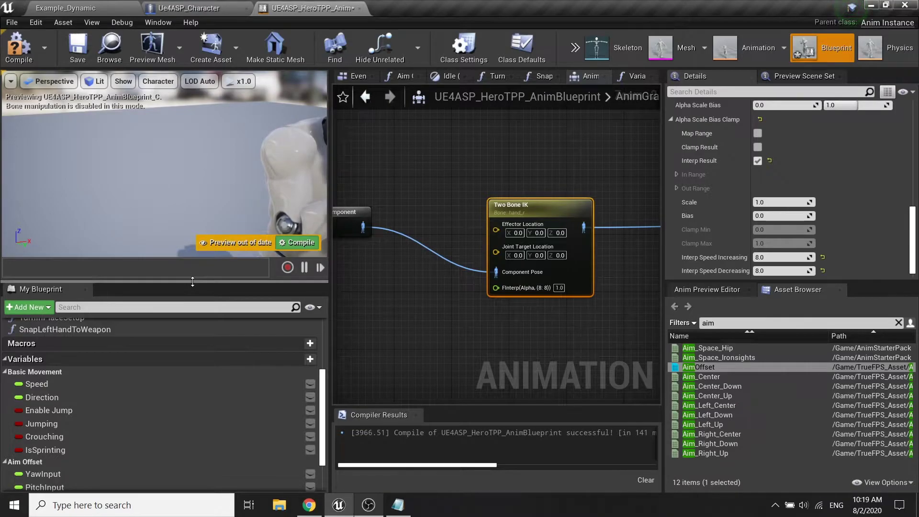
pyautogui.moveTo(193, 282); pyautogui.dragTo(193, 370)
pyautogui.moveTo(164, 216); pyautogui.dragTo(216, 216)
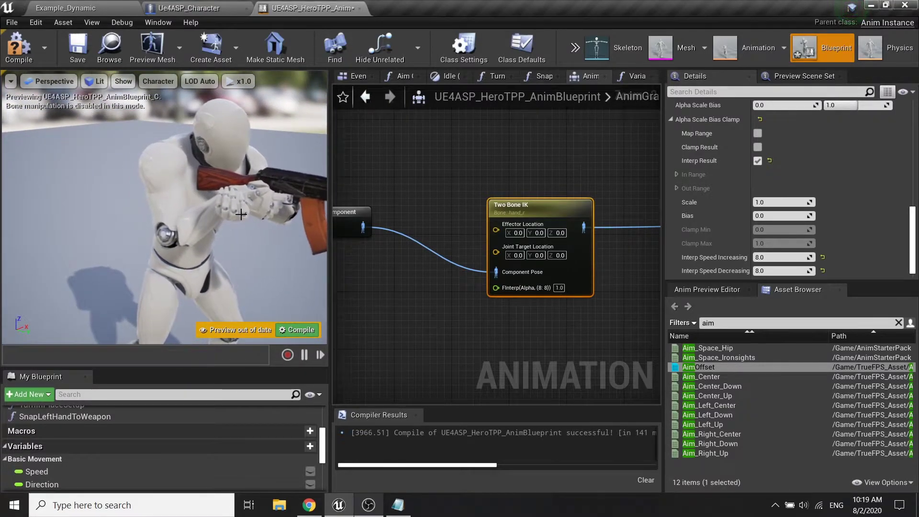
# Compile and set Effector Location (0.925, -7, 2) and Joint Target Location (-45, -27, 18)
pyautogui.click(12, 51)
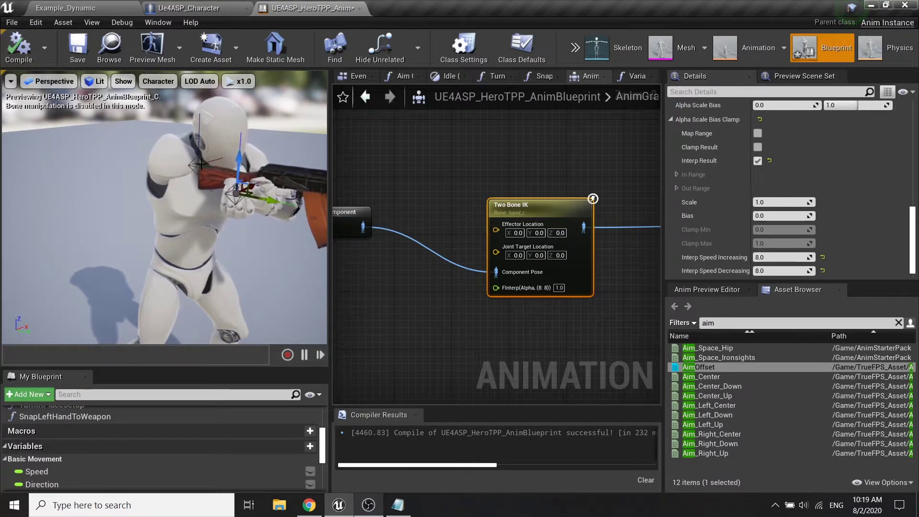
pyautogui.moveTo(222, 159)
pyautogui.mouseDown()
pyautogui.moveTo(210, 186)
pyautogui.moveTo(250, 188)
pyautogui.moveTo(234, 204)
pyautogui.mouseUp()
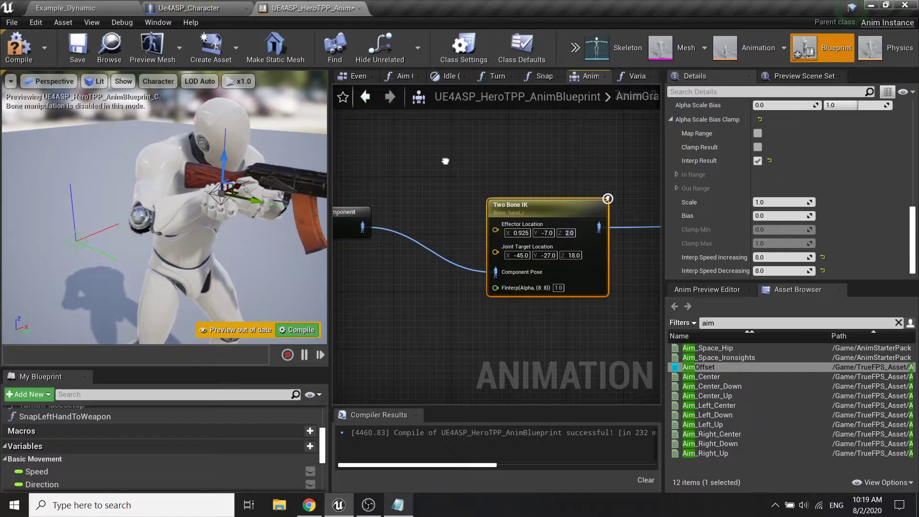
pyautogui.moveTo(447, 165); pyautogui.dragTo(442, 164, button='right')
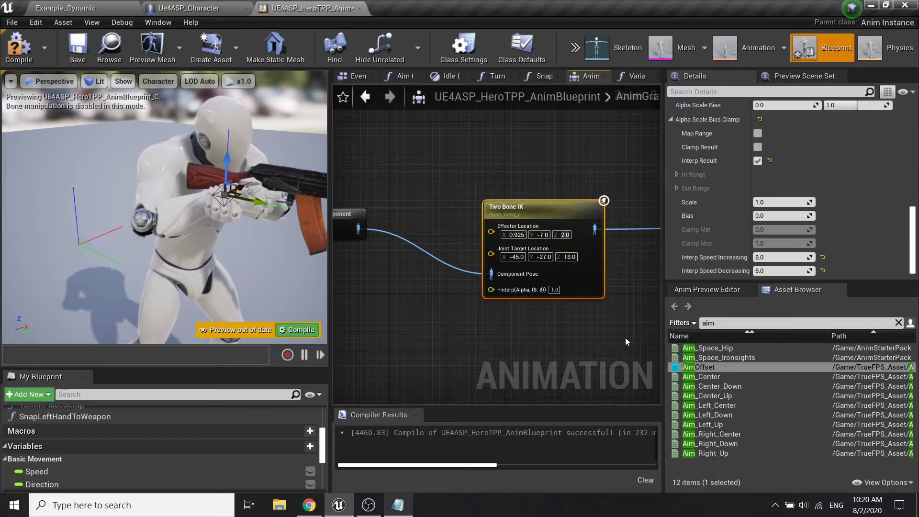
# Promote Effector Location to a variable named RightHandEffectorLocation, placed below the IK node
pyautogui.click(433, 209)
pyautogui.moveTo(491, 232); pyautogui.dragTo(425, 249)
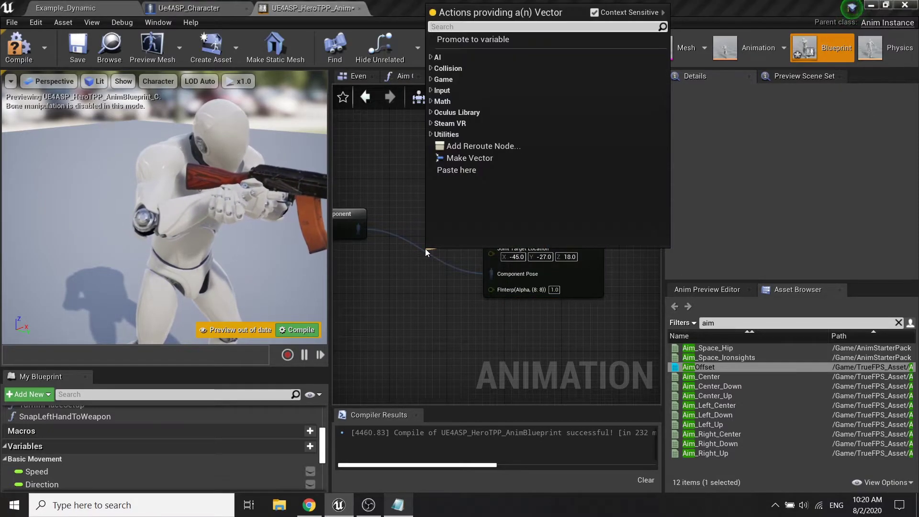
pyautogui.click(435, 39)
pyautogui.write('RightHandEffecto')
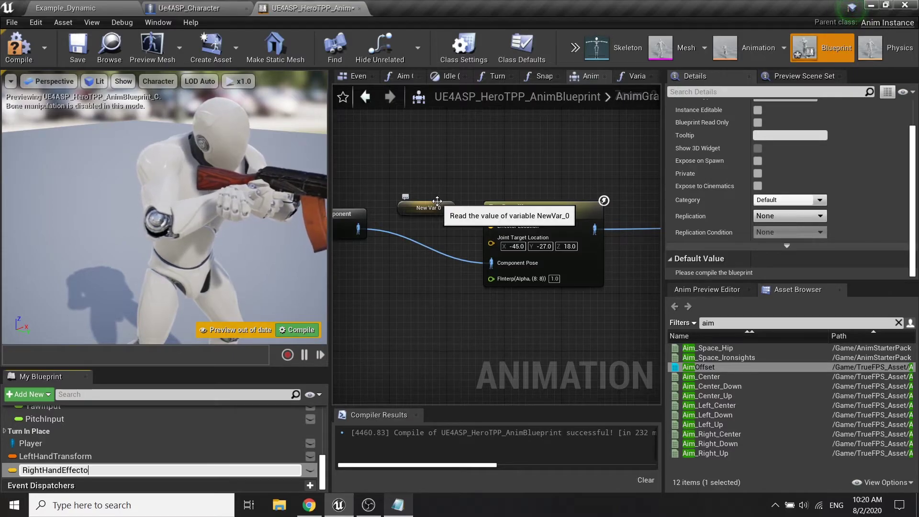
pyautogui.press('Return')
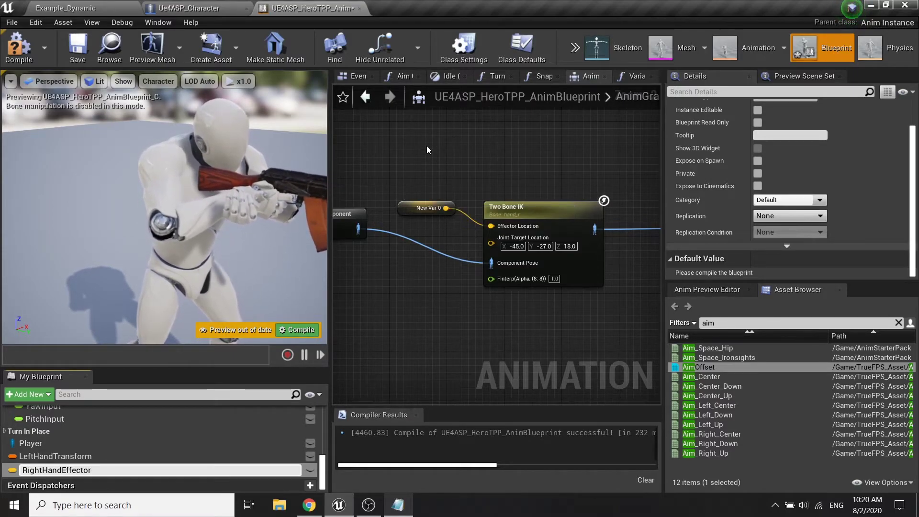
pyautogui.write('Location')
pyautogui.press('Return')
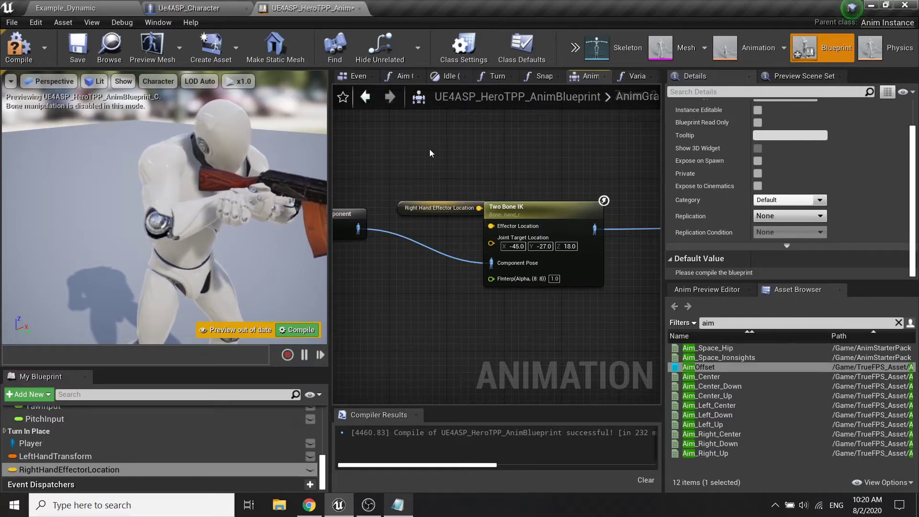
pyautogui.moveTo(429, 208)
pyautogui.mouseDown()
pyautogui.moveTo(333, 308)
pyautogui.moveTo(395, 284)
pyautogui.mouseUp()
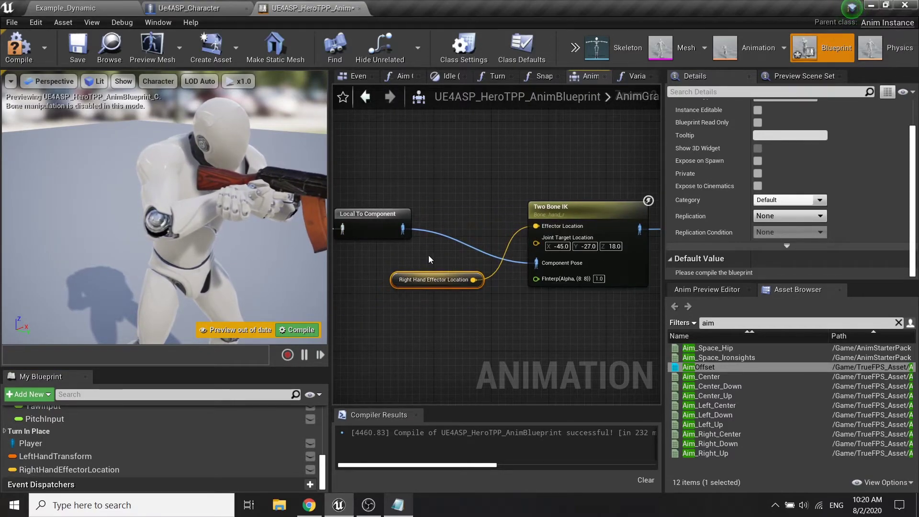
# Promote Joint Target Location to a variable named RightHandJointTargetLocation
pyautogui.moveTo(536, 243)
pyautogui.mouseDown()
pyautogui.moveTo(523, 288)
pyautogui.moveTo(495, 314)
pyautogui.mouseUp()
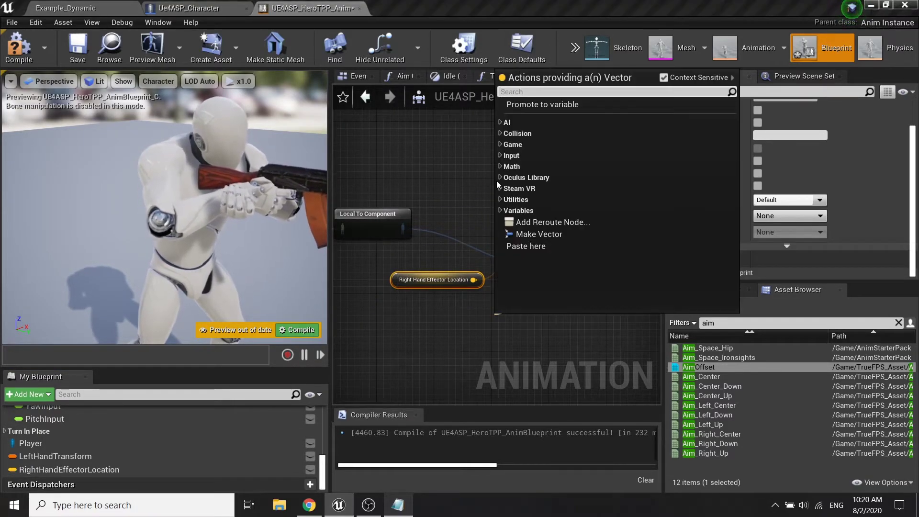
pyautogui.click(533, 105)
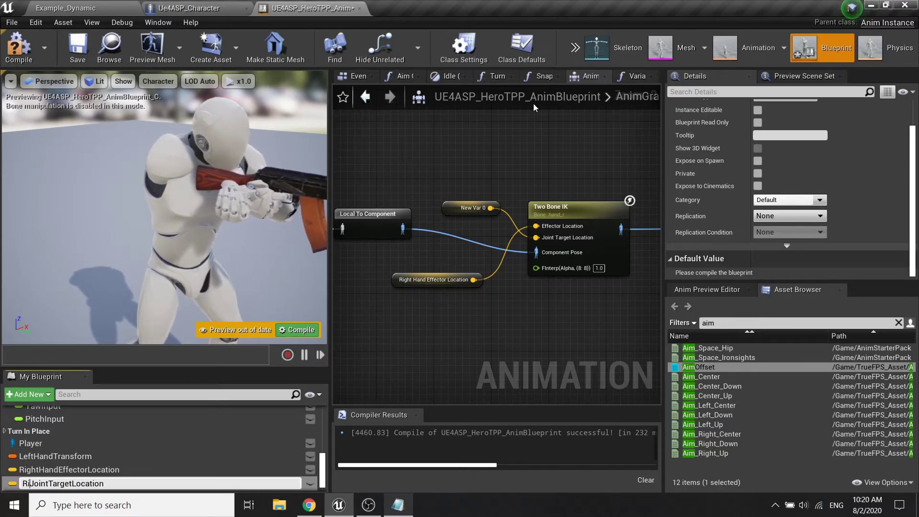
pyautogui.write('ghtHand')
pyautogui.press('Return')
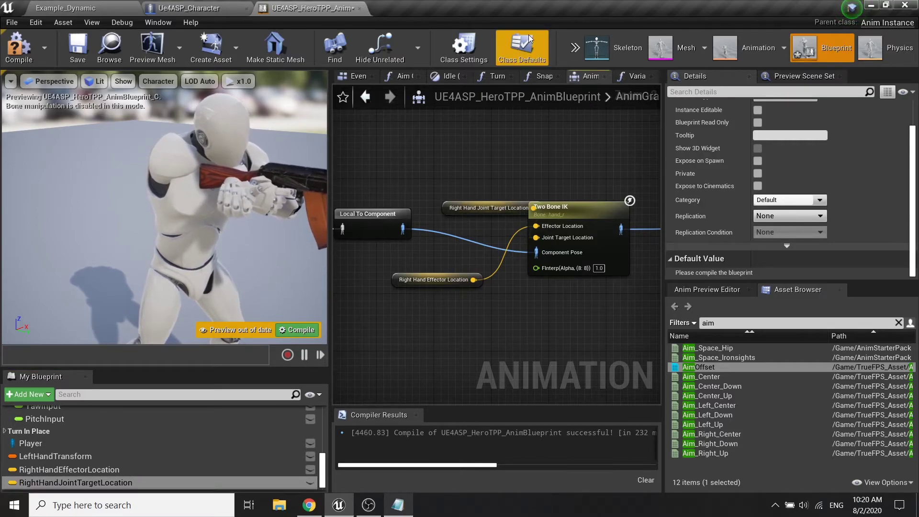
pyautogui.moveTo(450, 212); pyautogui.dragTo(390, 305)
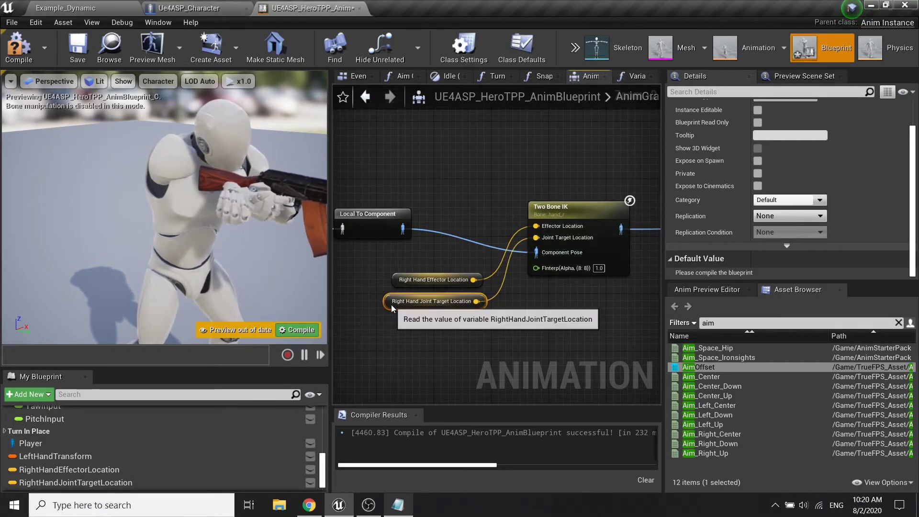
# Compile and save the animation blueprint, then return to the Example_Dynamic level
pyautogui.click(22, 56)
pyautogui.hotkey('ctrl', 's')
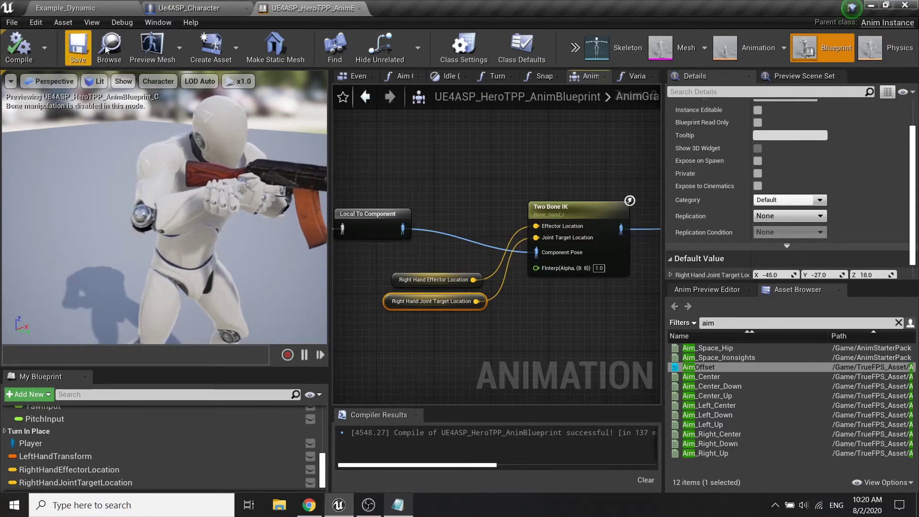
pyautogui.click(66, 8)
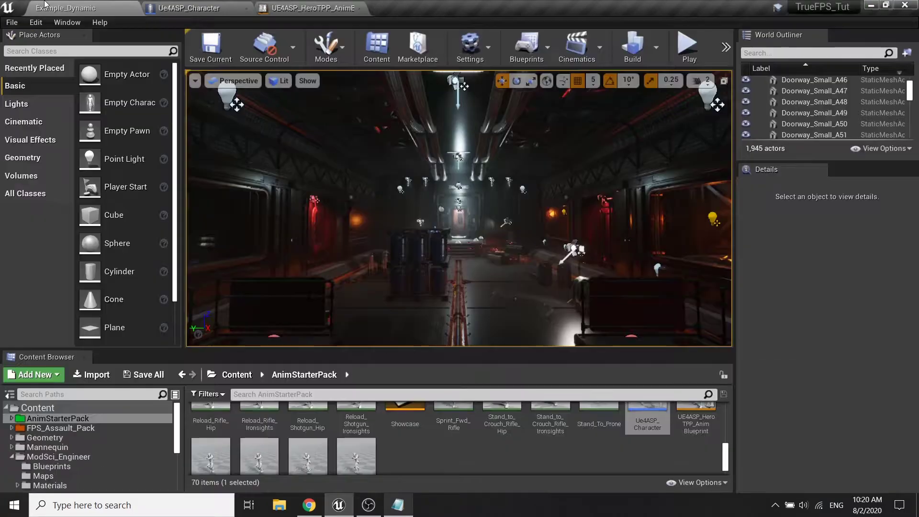
# Play the level and walk forward to check the off-center rifle pose
pyautogui.click(689, 48)
pyautogui.click(461, 209)
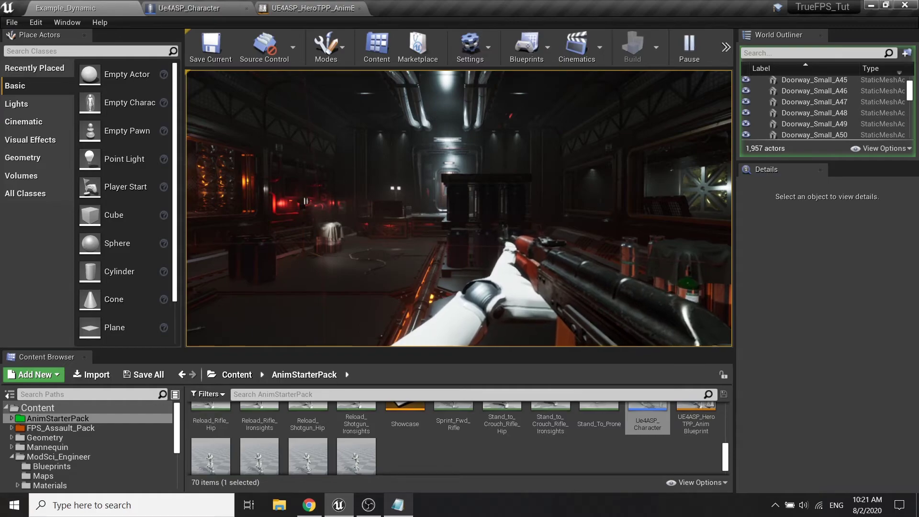
pyautogui.press('w')
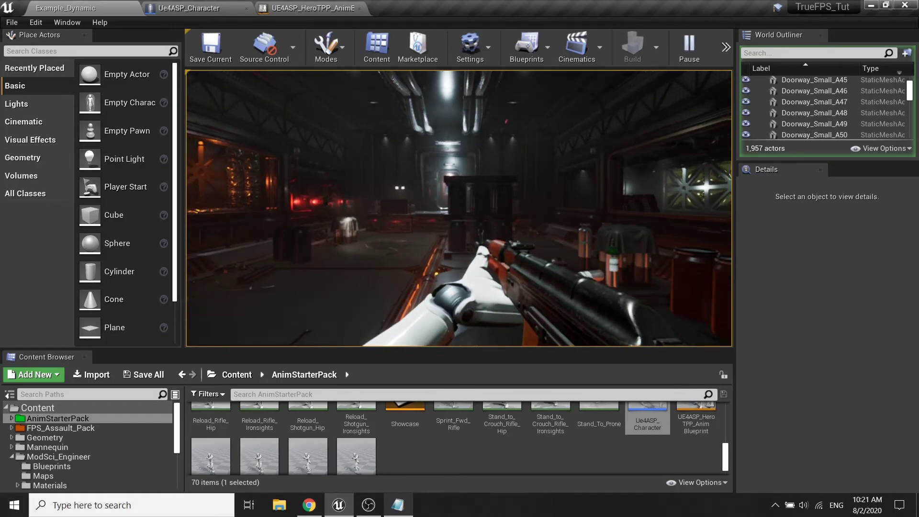
pyautogui.press('w')
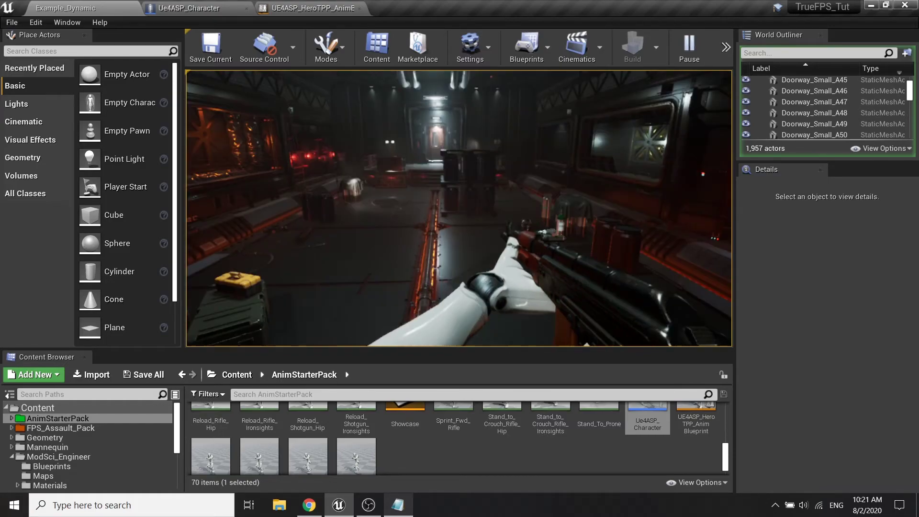